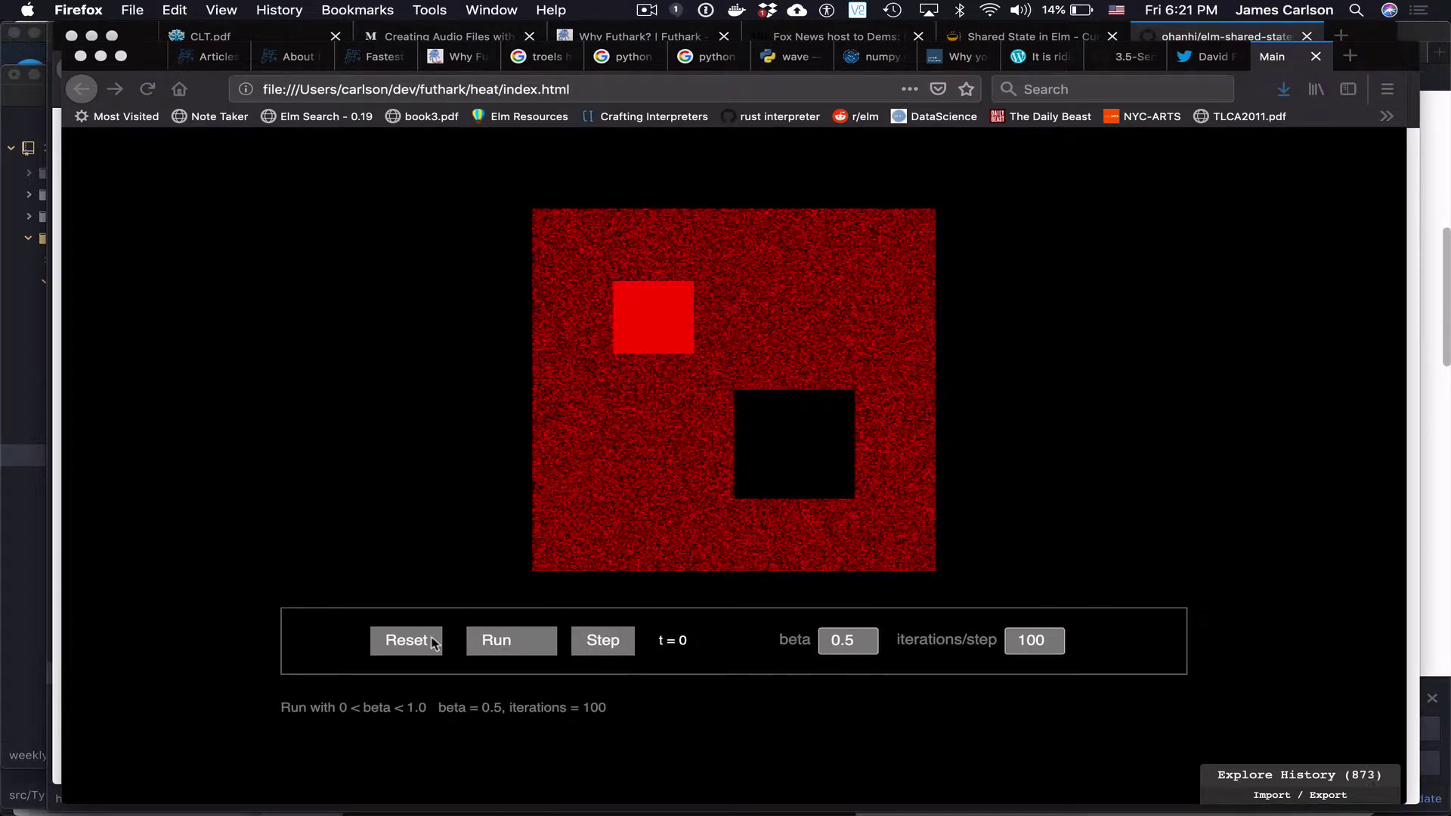
Start the Futhark heat conduction run so the hot and cold squares begin blurring
left_click(492, 649)
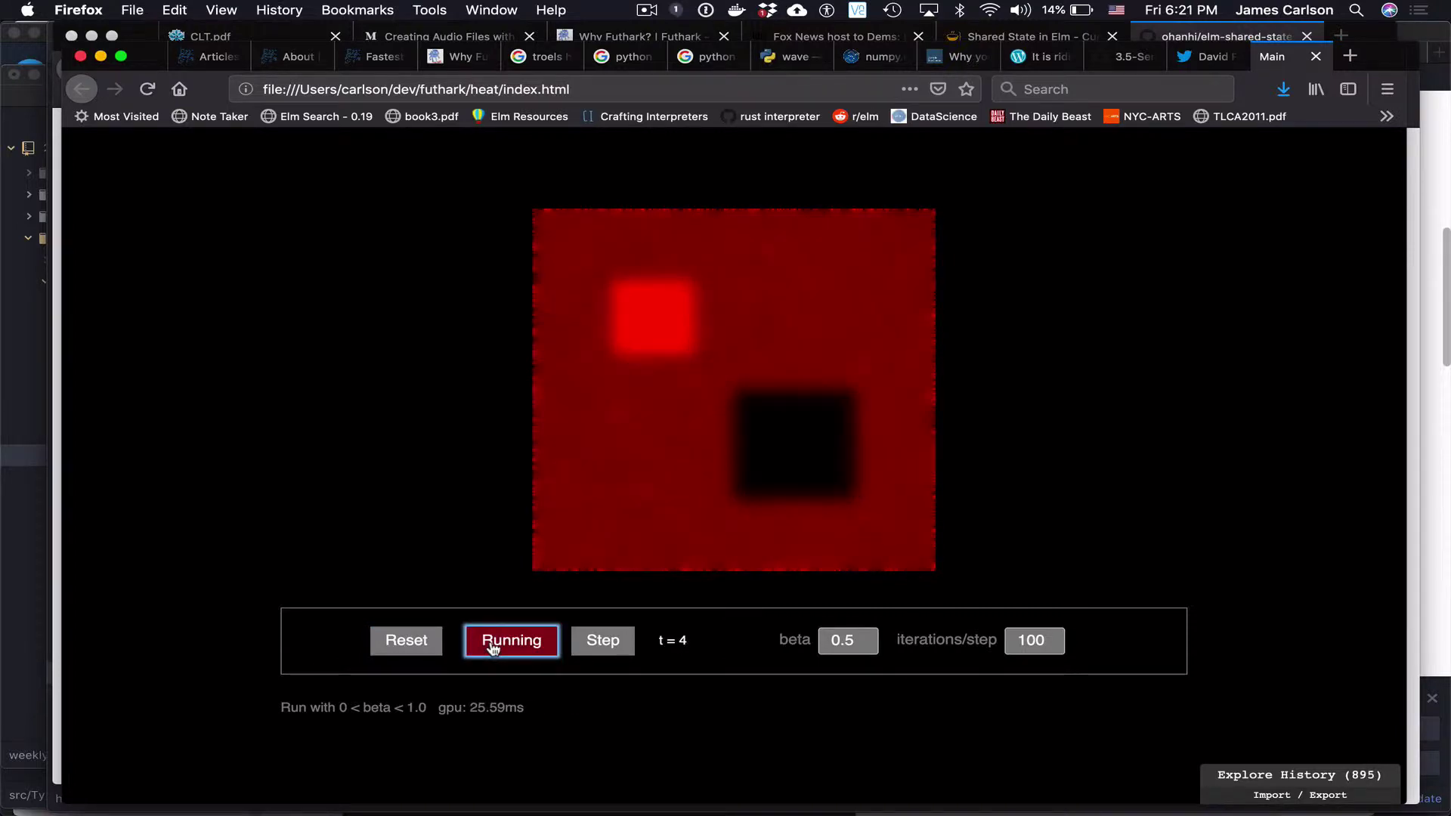